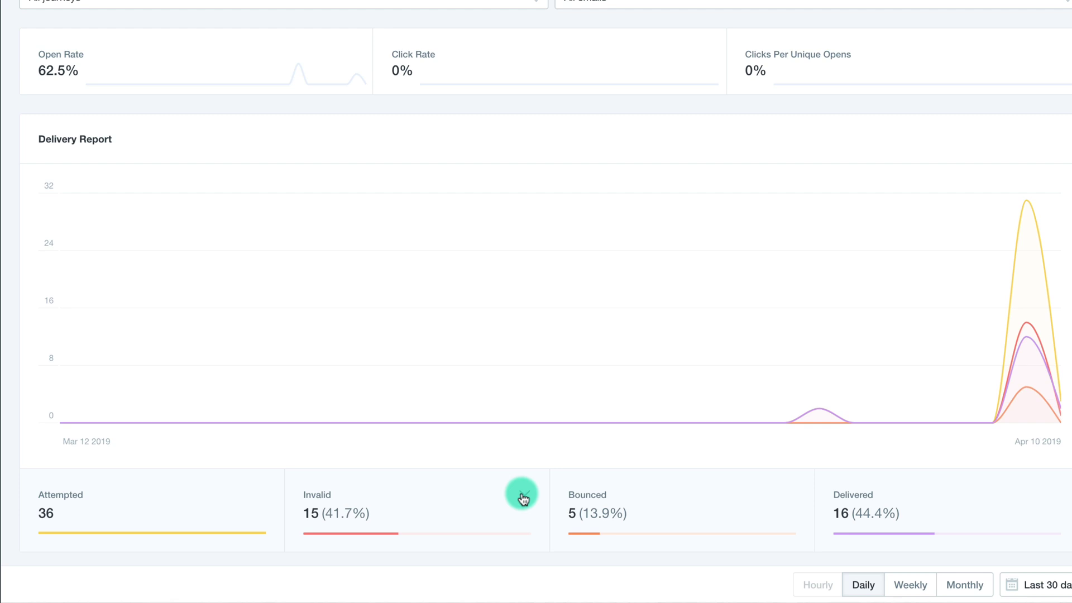
Step: Drill into the delivery report's invalid contacts and add the No Permission contacts to a new list named No Email Permission
click(523, 496)
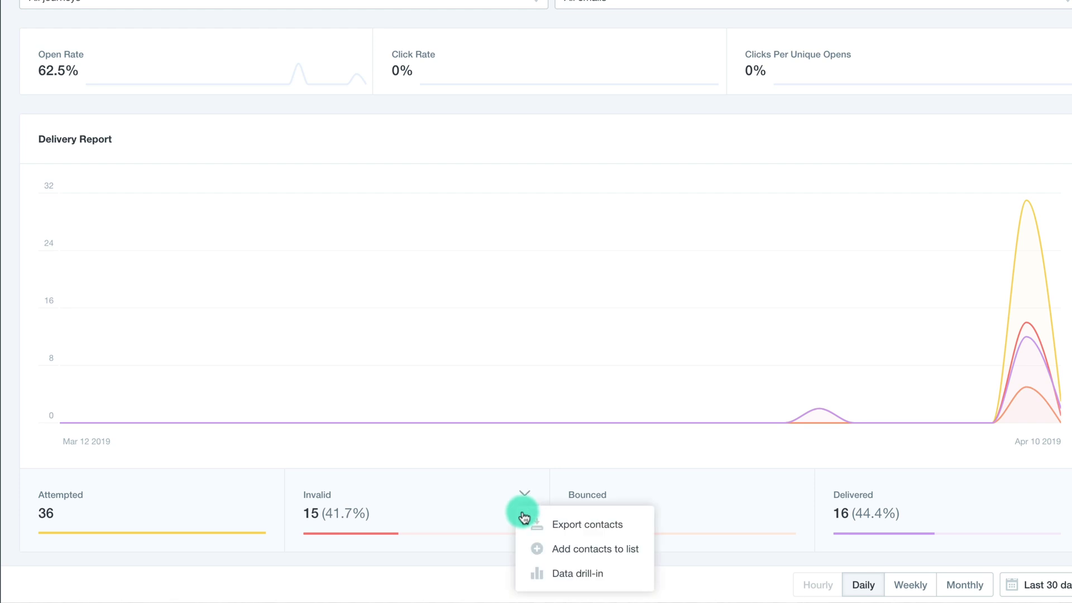
click(537, 574)
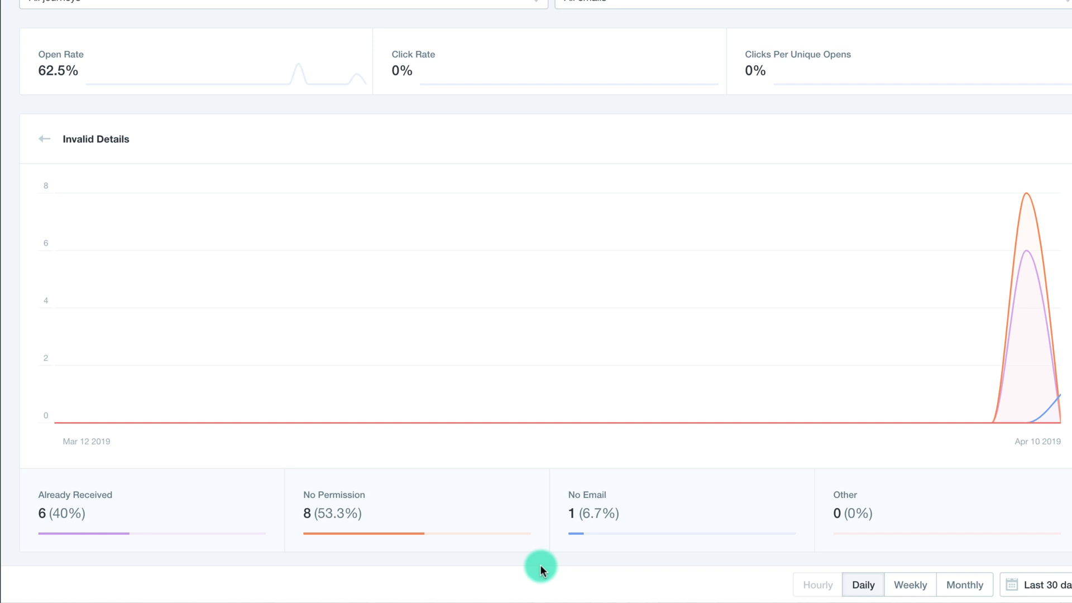
click(526, 496)
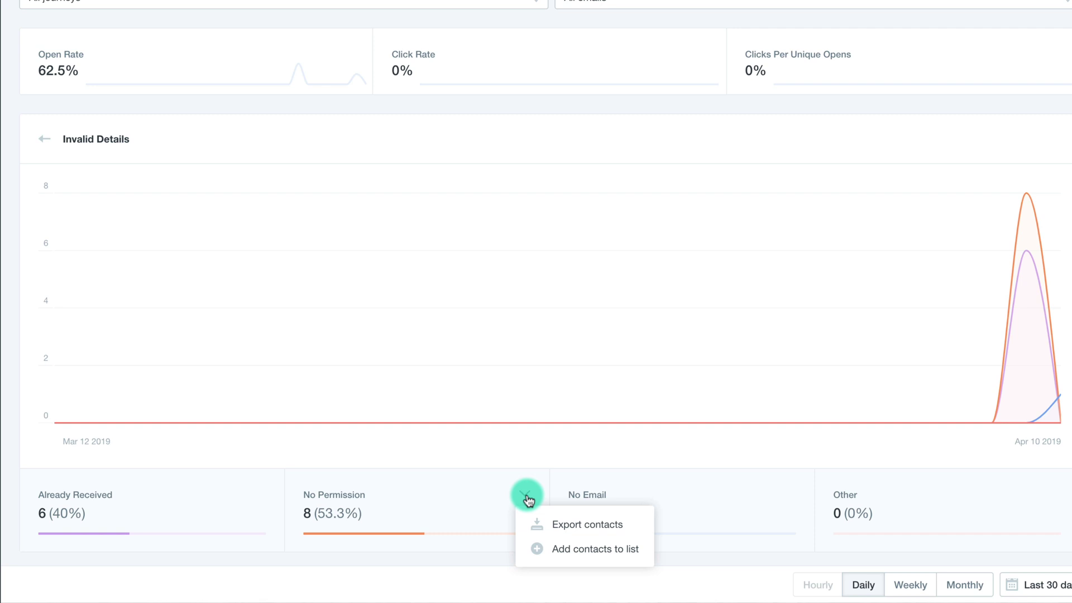
click(527, 549)
click(547, 250)
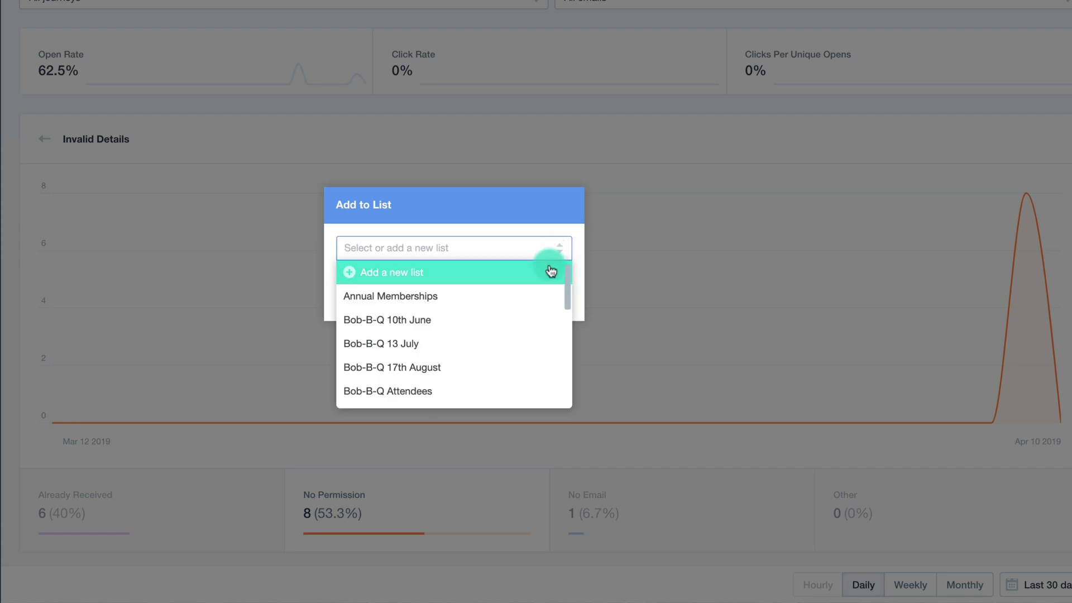
click(548, 269)
text(No Email Permission)
click(548, 289)
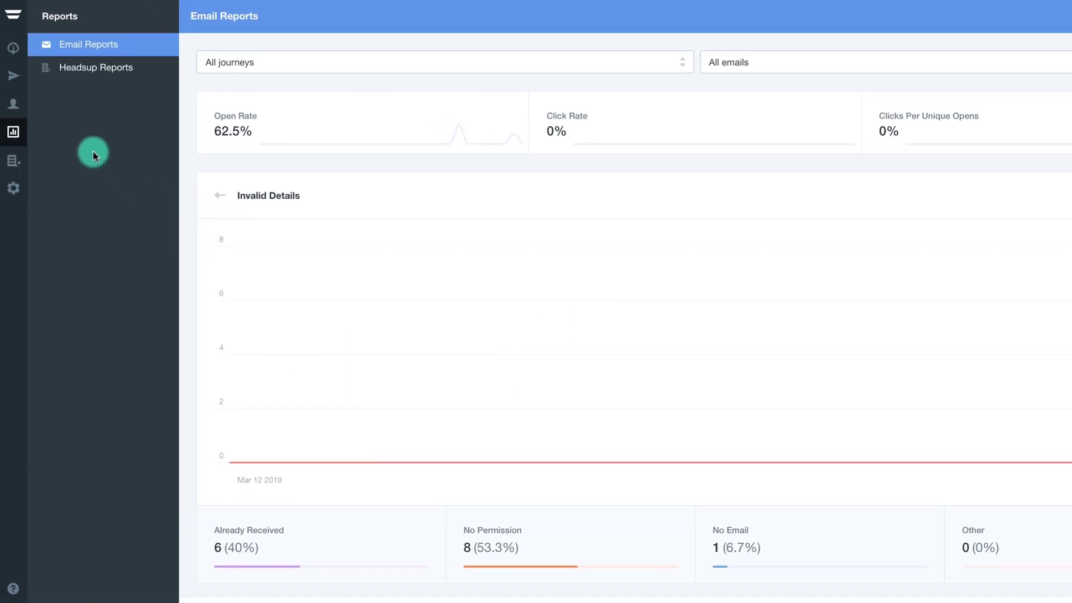
Step: Open the fourth profile in the contacts list to examine why that contact could not be sent the journey email
click(13, 106)
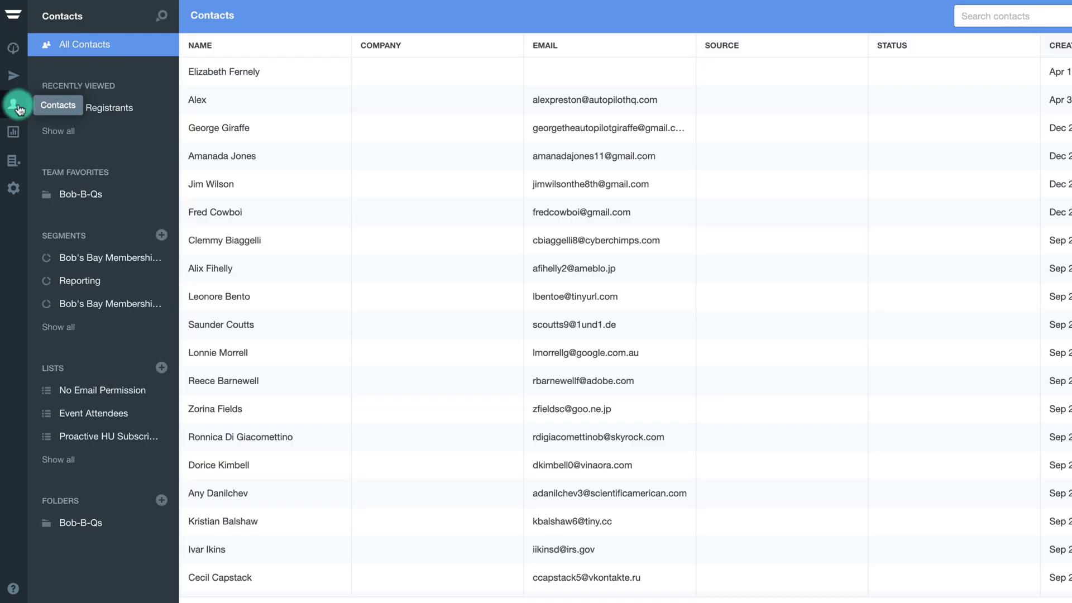
click(306, 150)
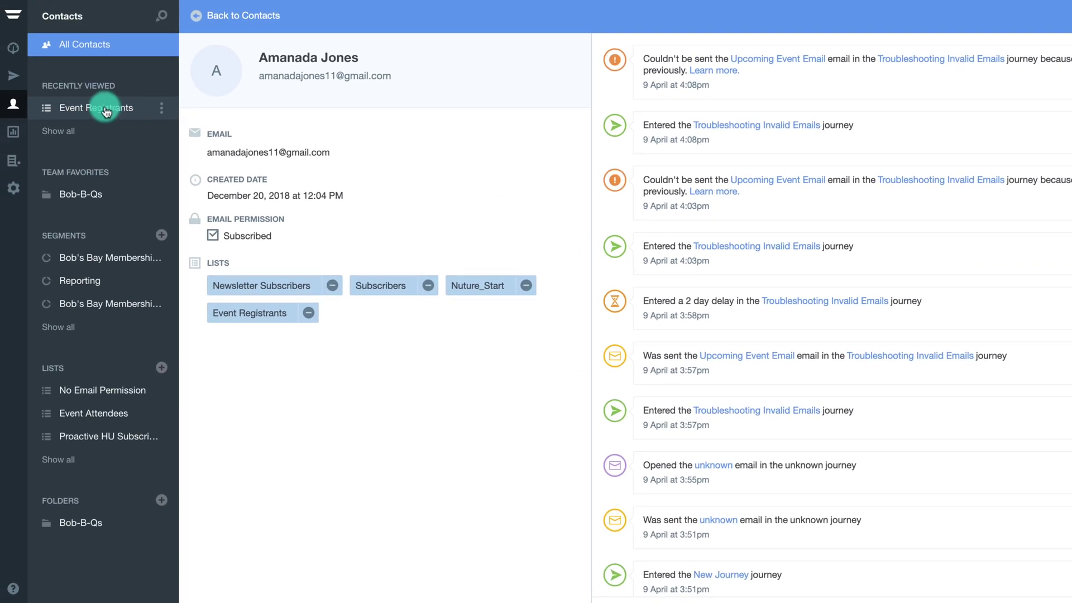
Step: Duplicate the existing Upcoming Event Email from the first Send Email shape in the Troubleshooting Invalid Emails journey
click(12, 77)
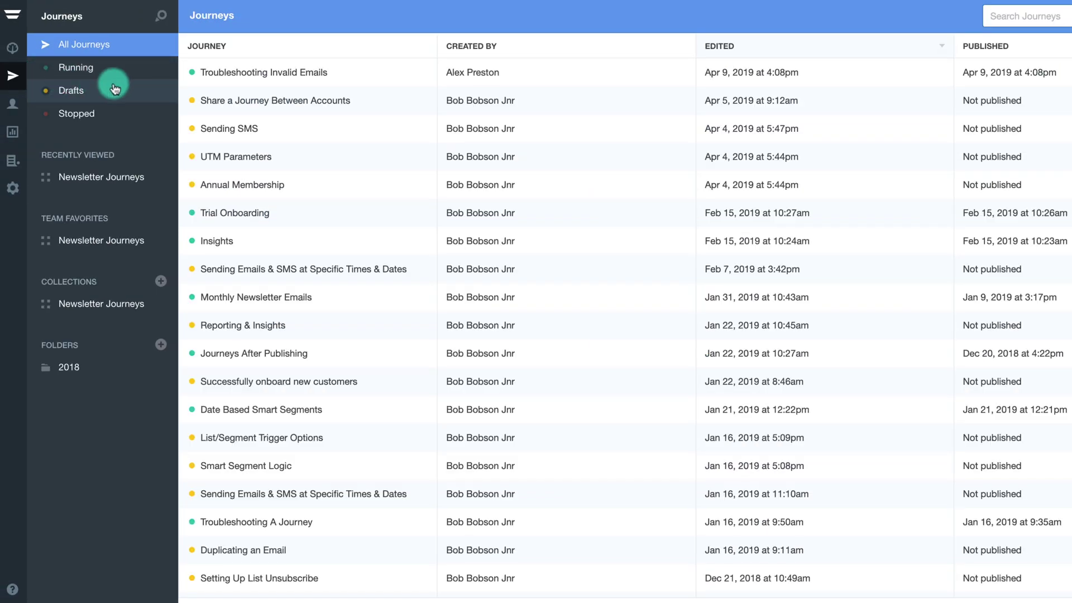
click(364, 79)
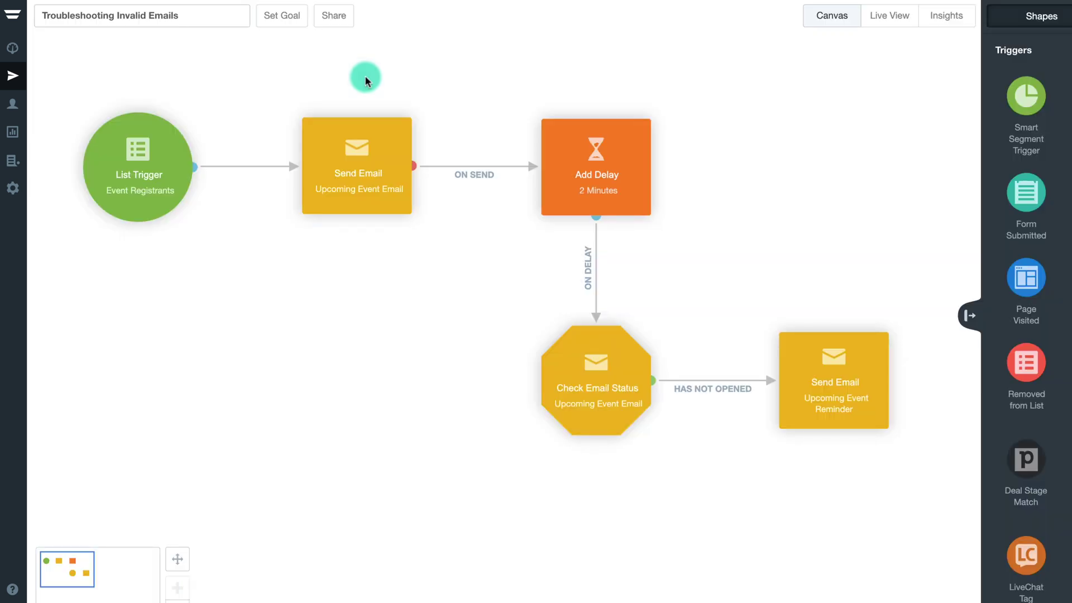
click(376, 172)
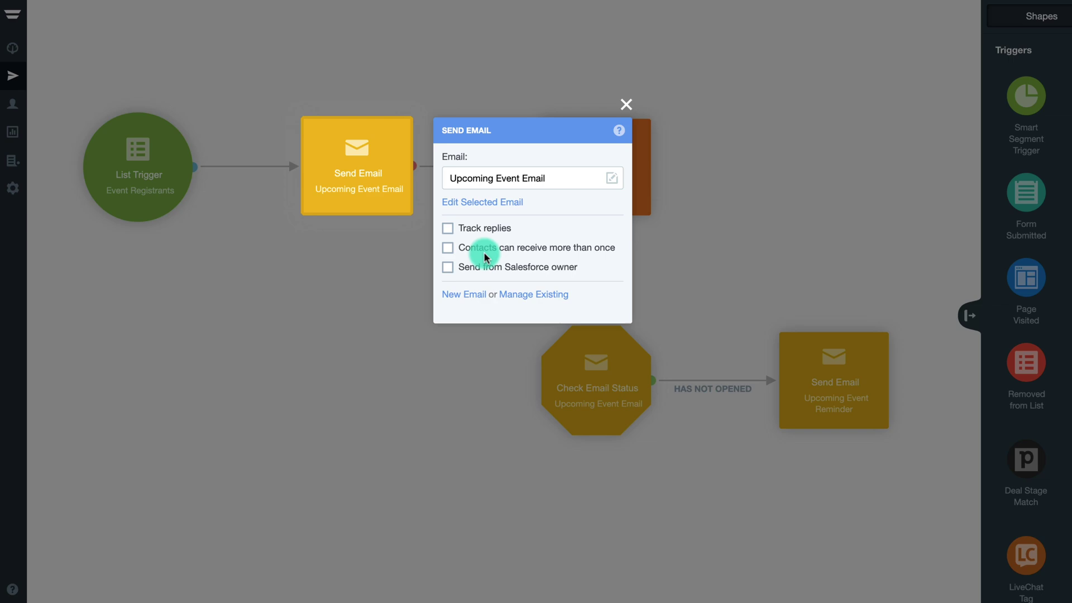
click(519, 294)
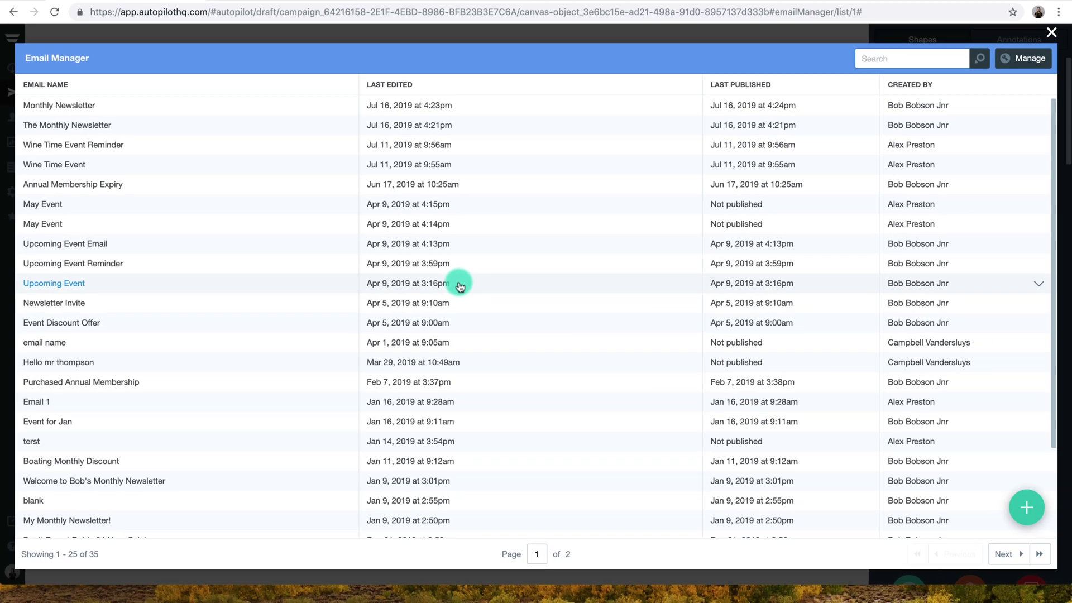
click(1042, 243)
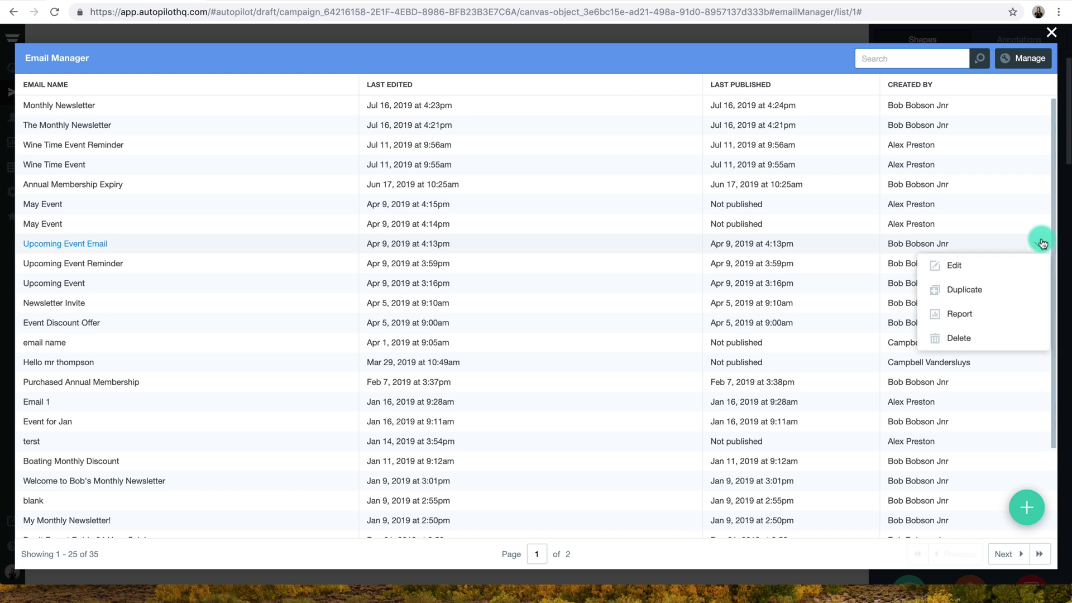
click(1033, 291)
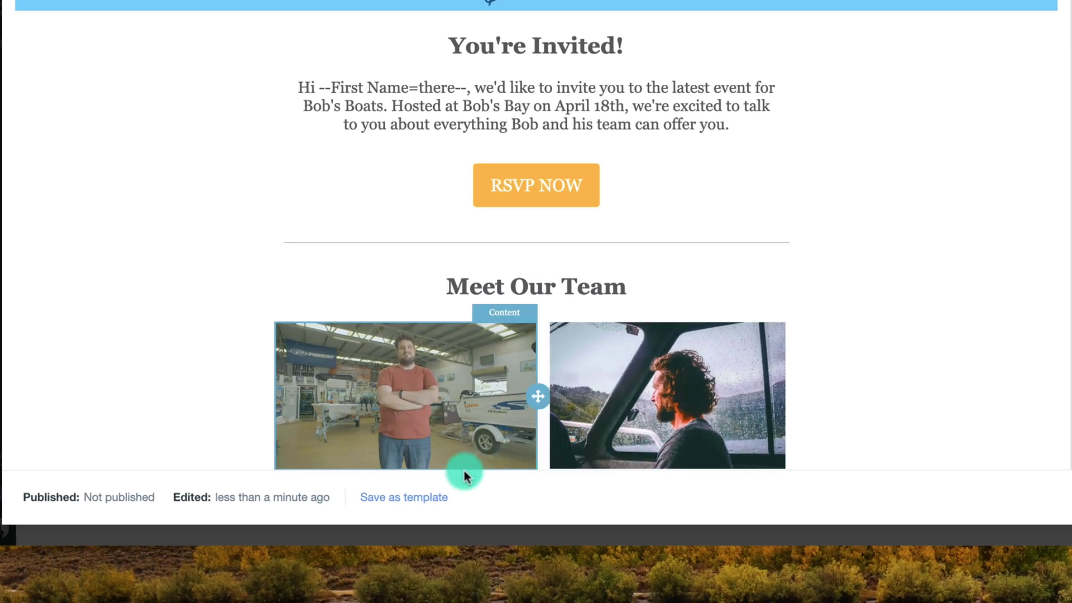
Step: Save the event email as a template named Upcoming Event Template and publish the Upcoming Event Email
click(412, 498)
text(Upcoming Event )
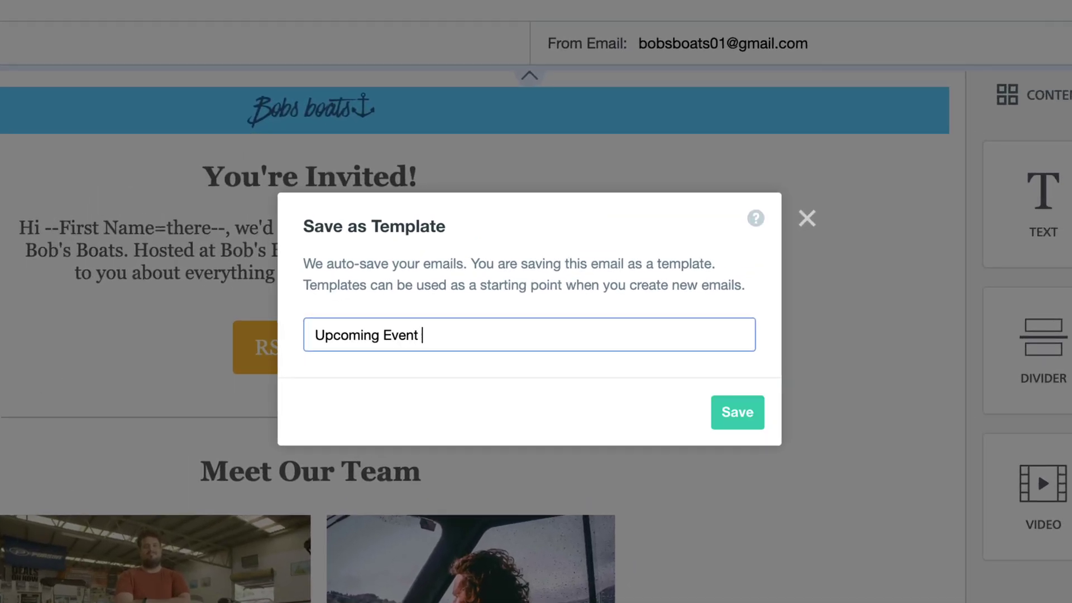
text(Template)
click(726, 419)
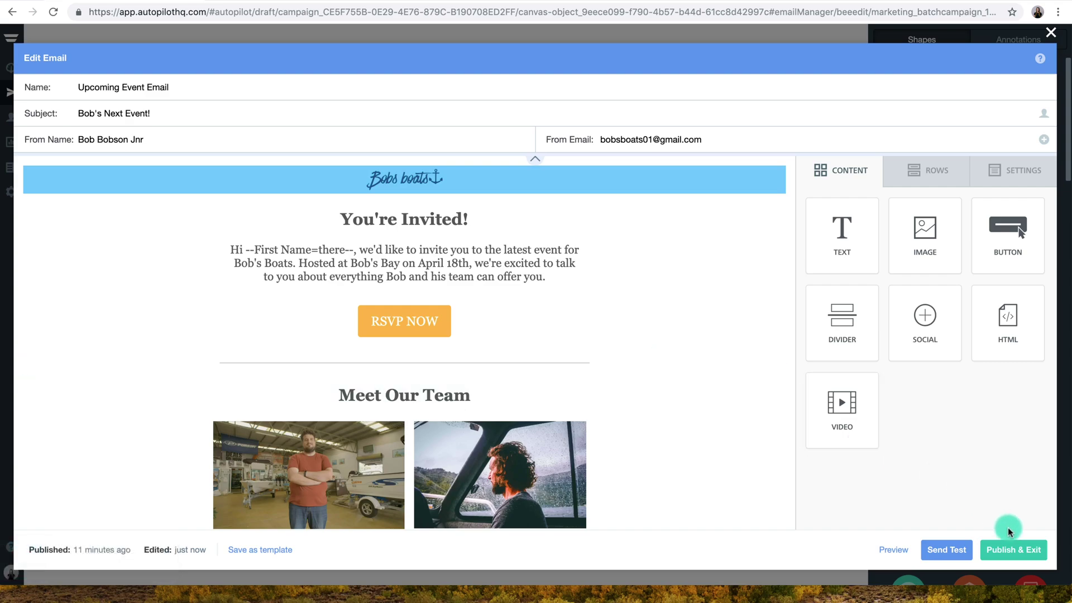
click(1010, 548)
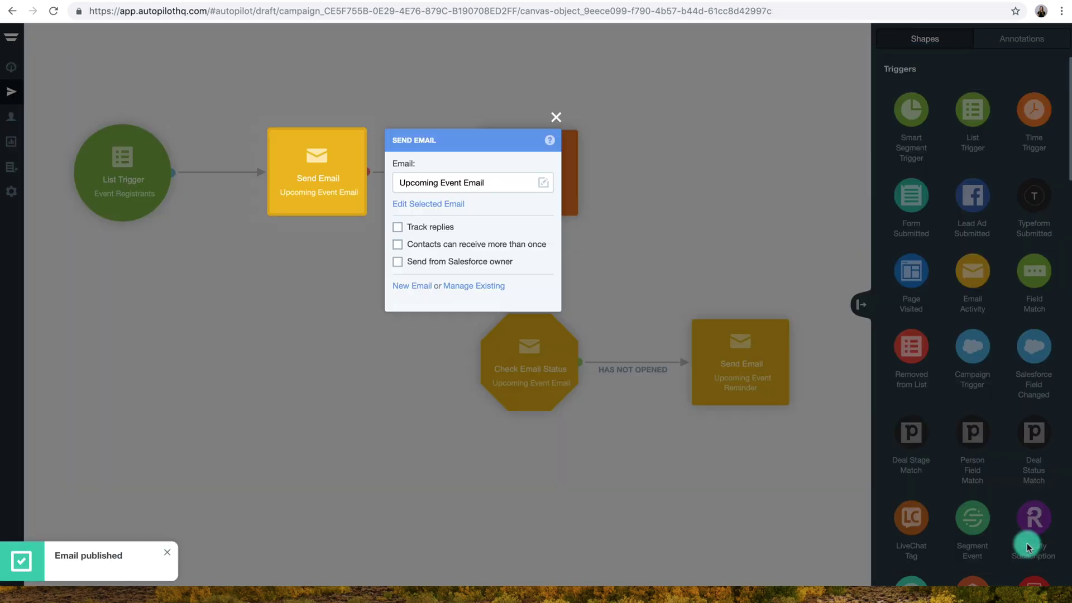
Step: Create a new email named May Event for the first Send Email shape, based on the saved Upcoming Event Template
click(538, 384)
click(318, 178)
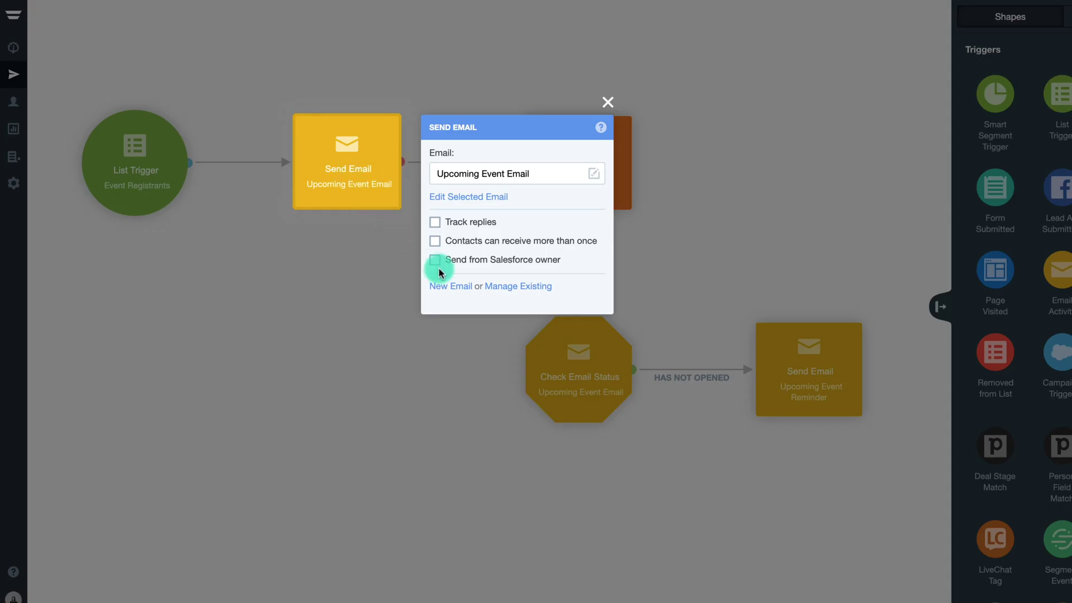
click(447, 285)
text(May Event)
click(700, 185)
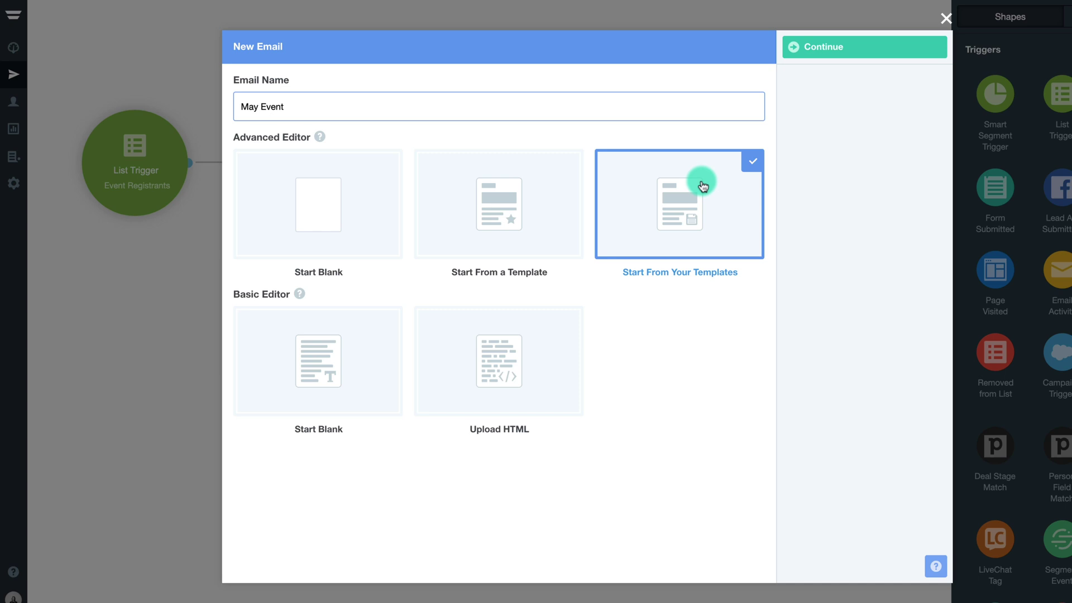
click(791, 55)
click(438, 149)
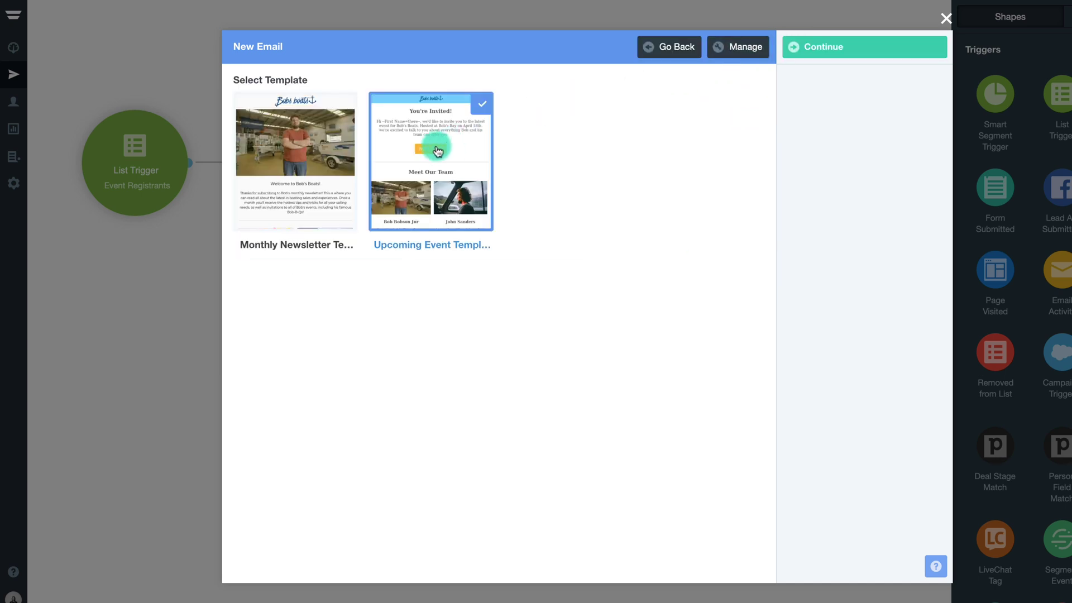
click(793, 48)
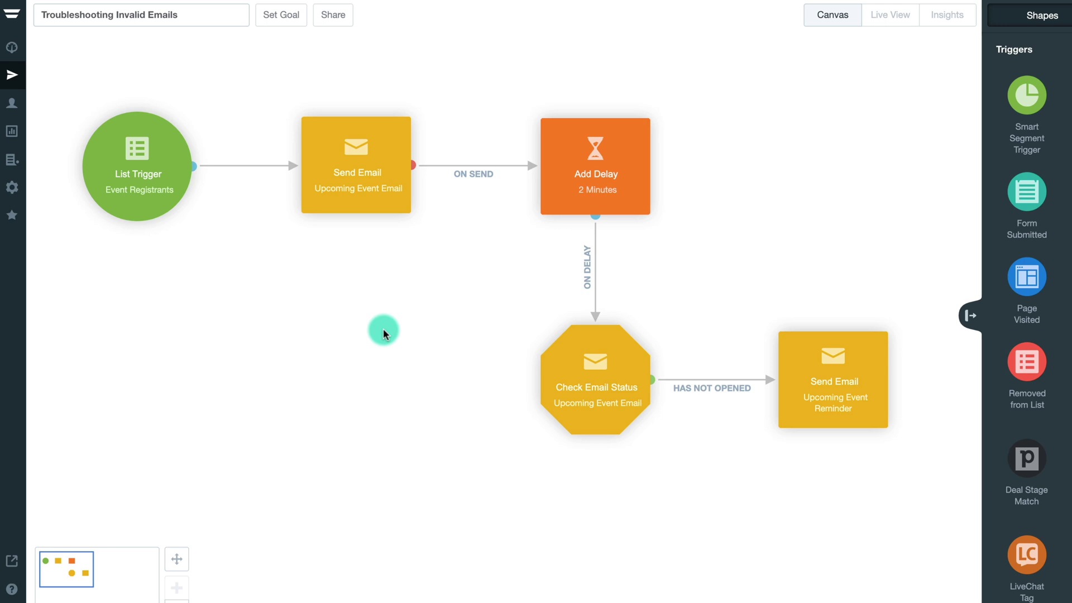
Step: Review the sending options of the journey's first Send Email shape and close its settings
mouse_move(352, 201)
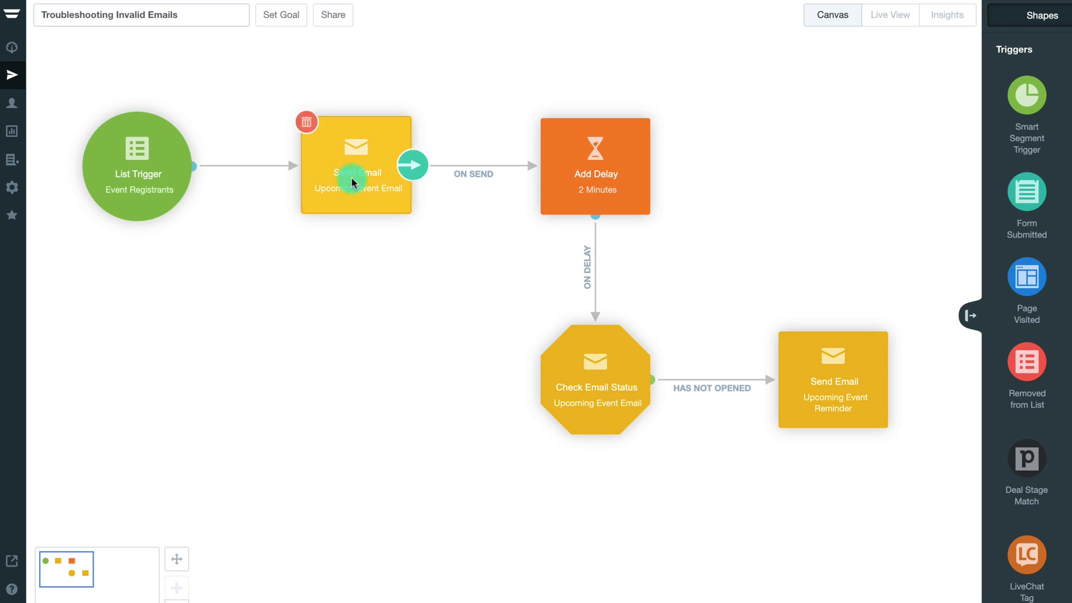
click(351, 176)
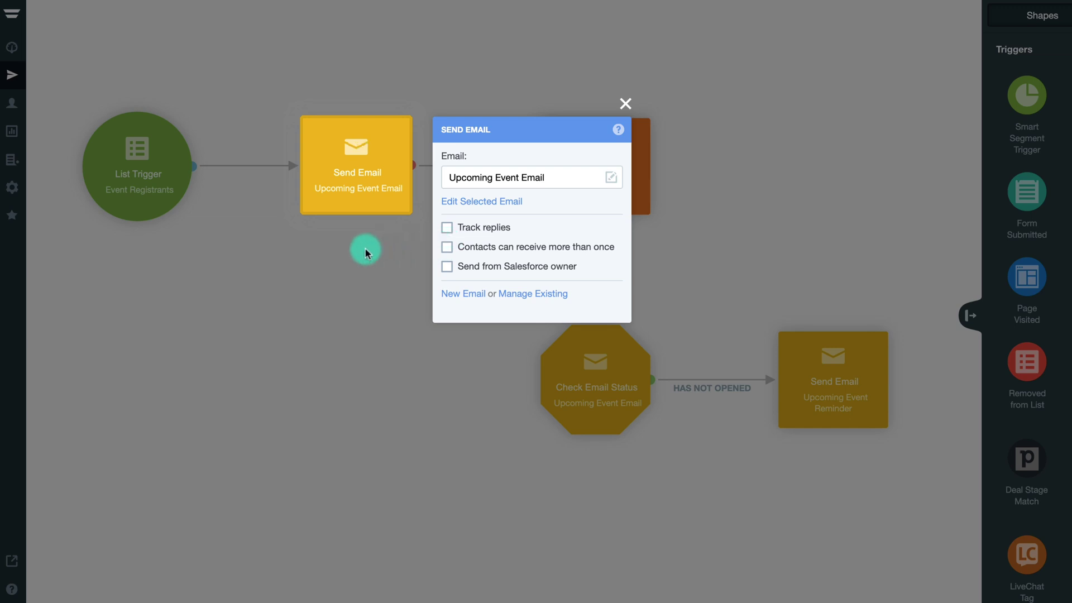
click(317, 263)
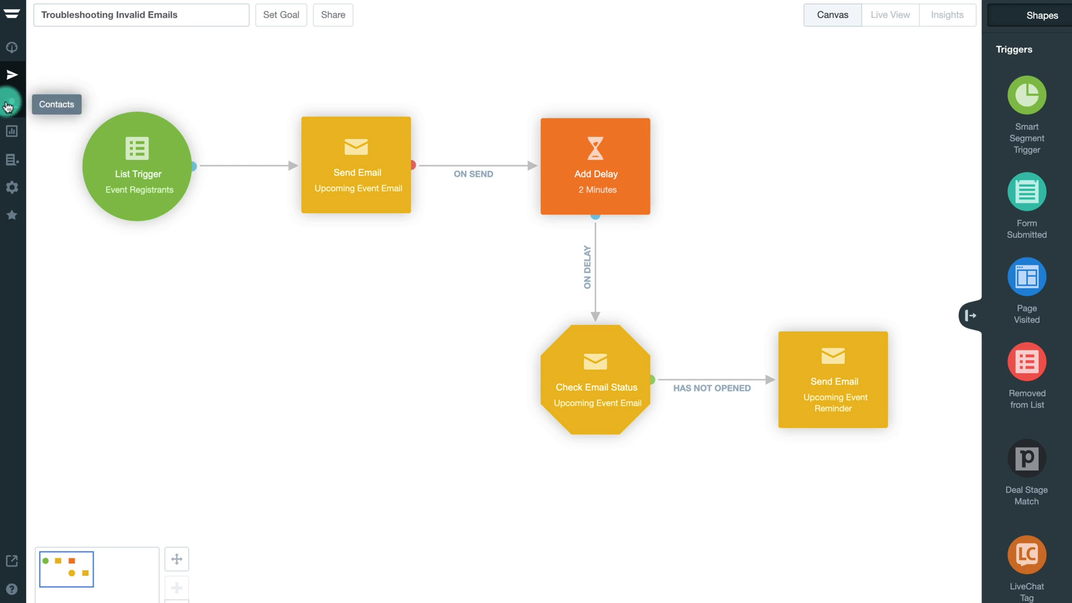
Step: Open the profile of the contact whose email hard bounced and manually re-subscribe them to email
click(8, 106)
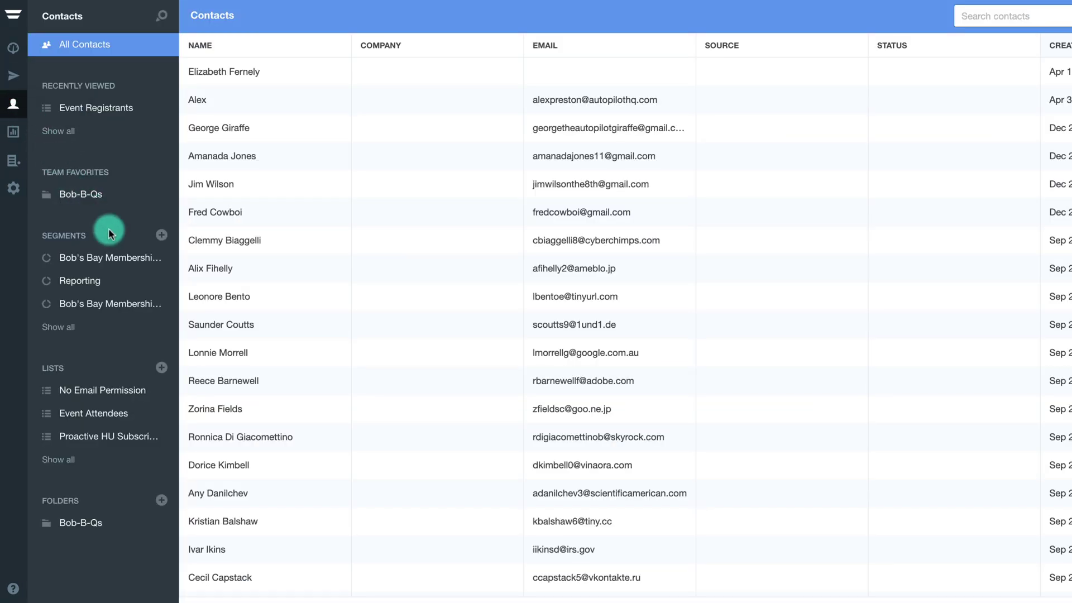
click(342, 521)
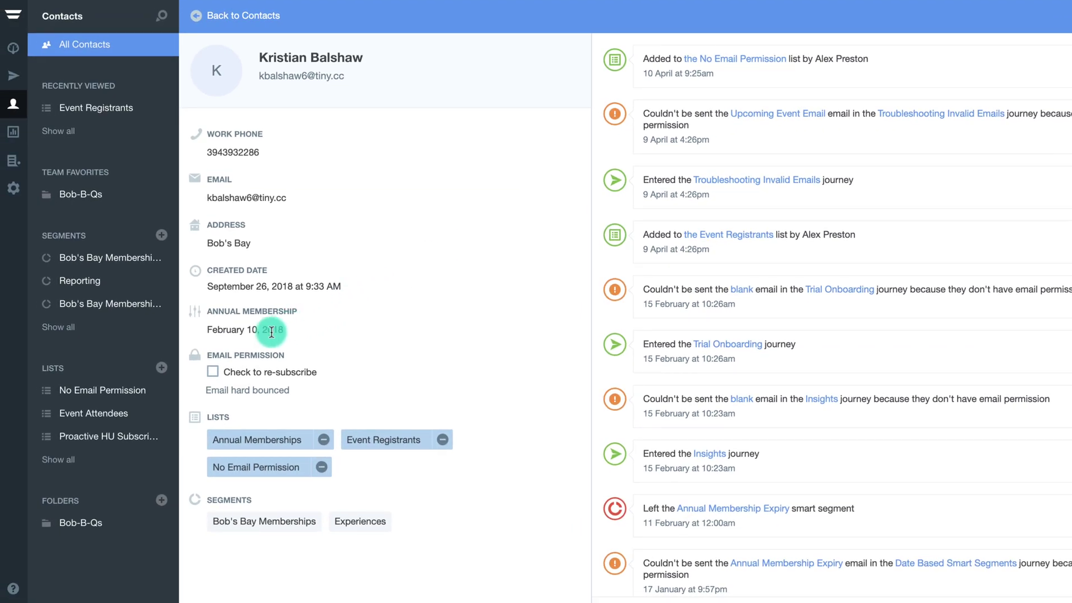
click(212, 371)
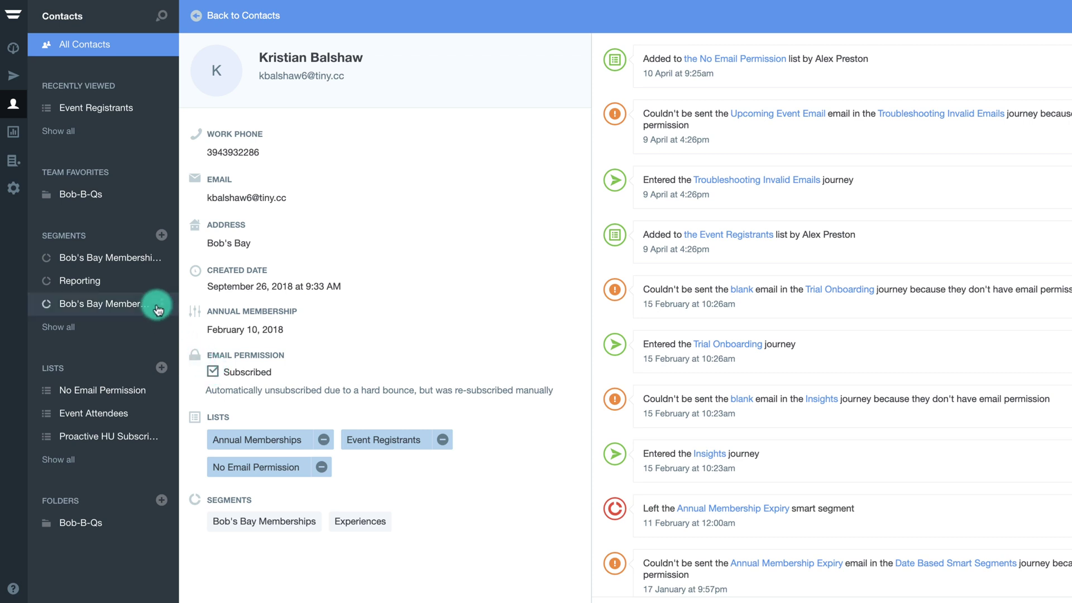
Step: Return to the contacts list and examine the profile of the contact who has no email address
click(13, 104)
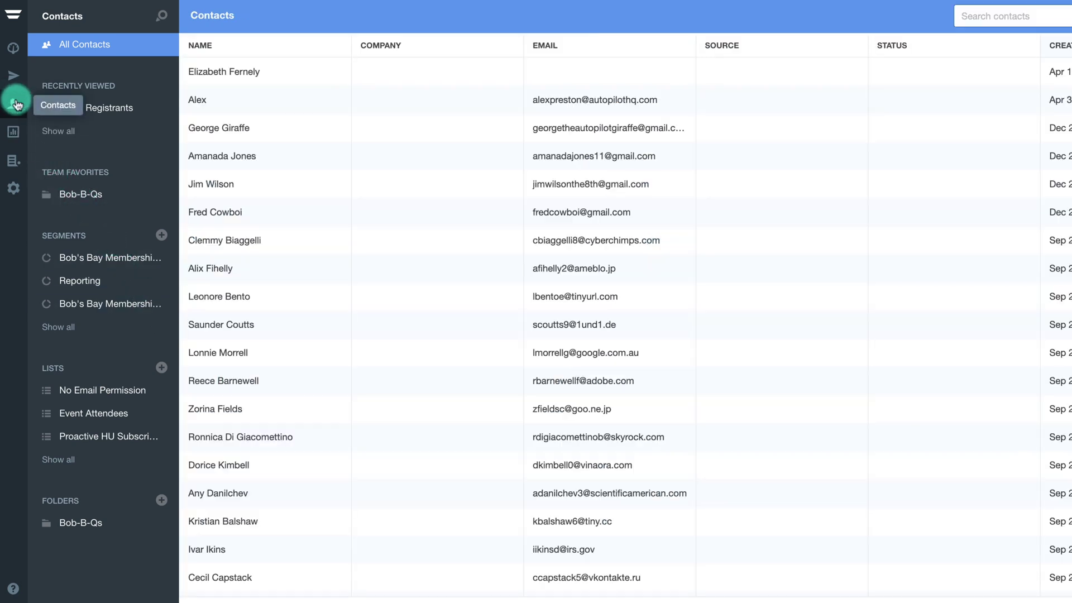
click(316, 73)
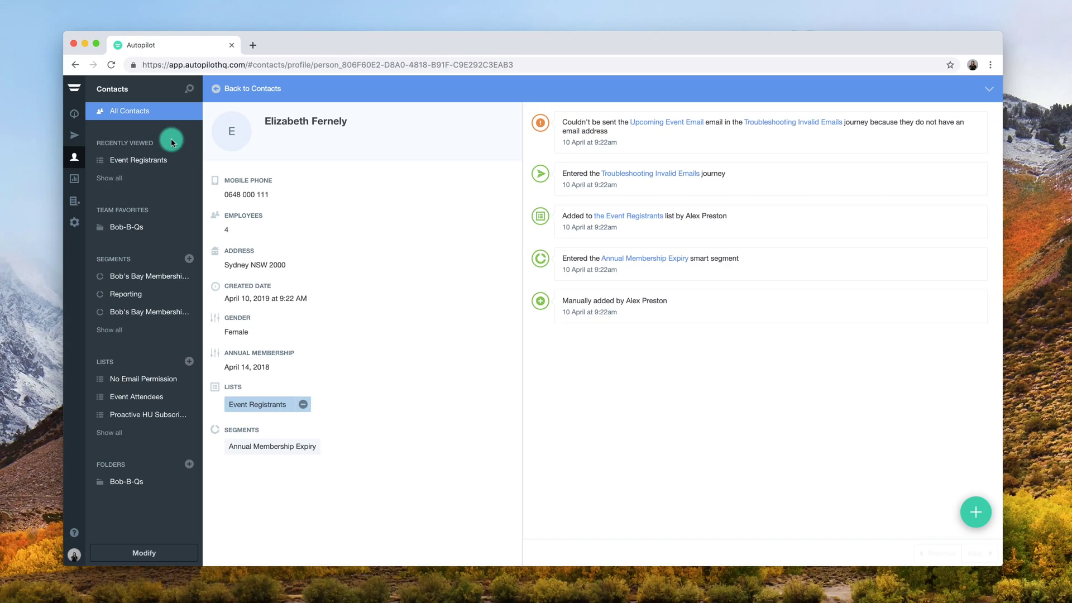
Step: Open the Troubleshooting Invalid Emails journey on its canvas
click(74, 138)
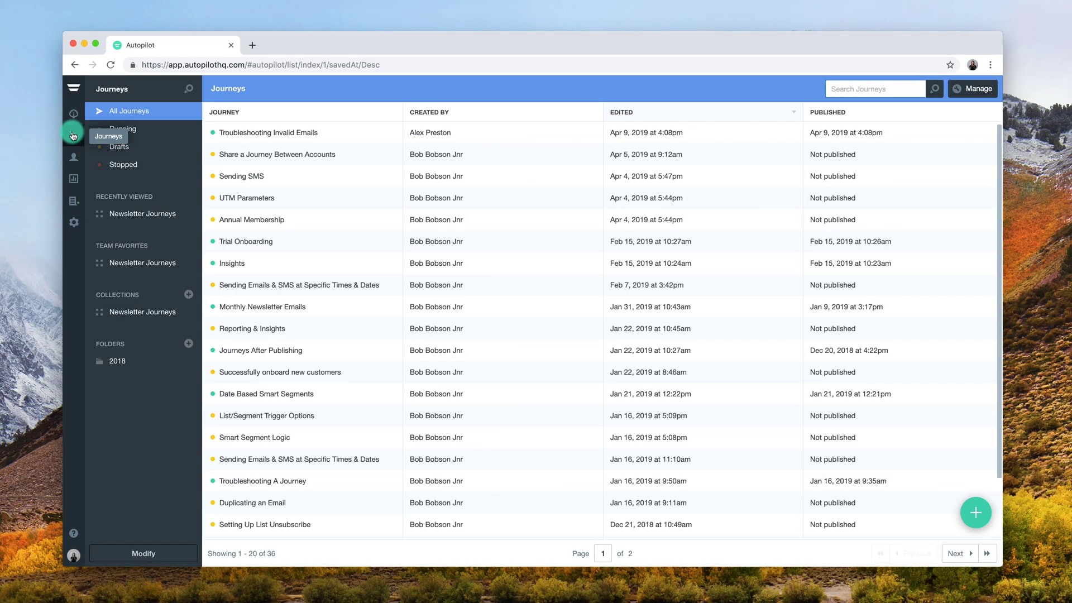
click(337, 133)
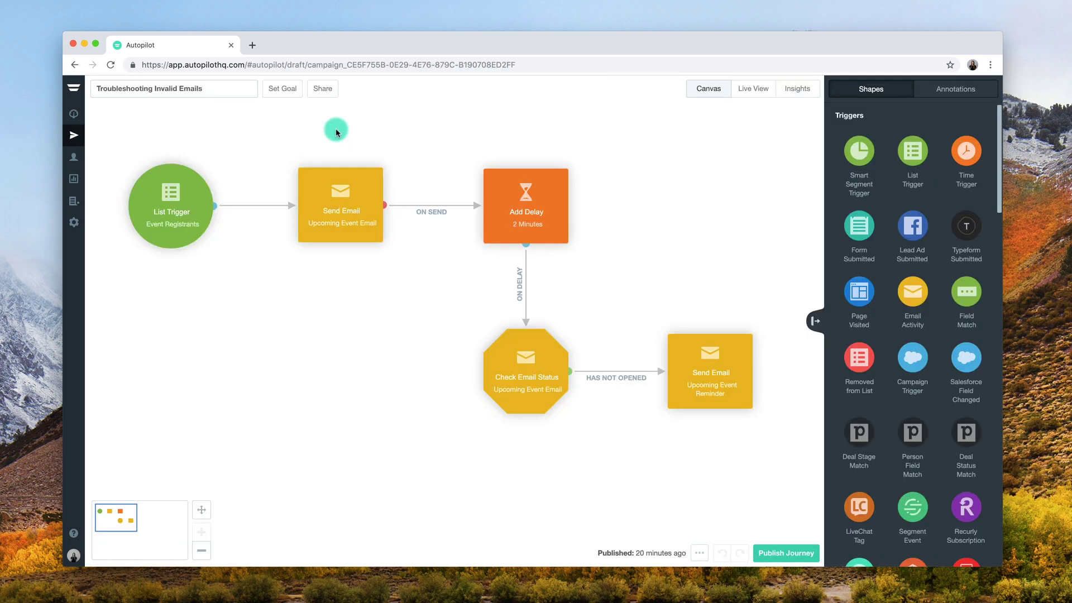